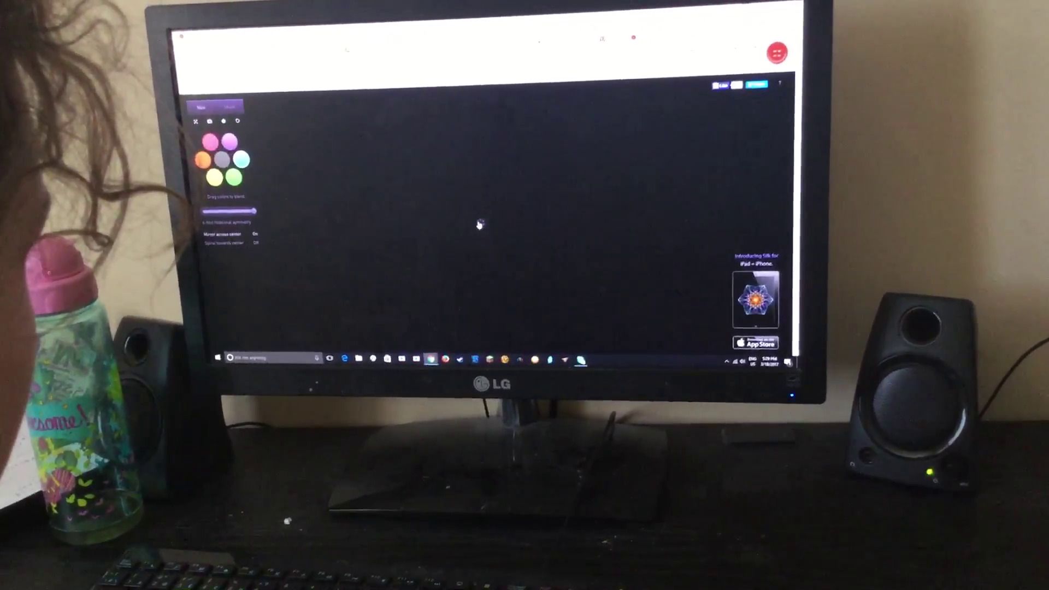
# Draw blue edge strands, green radiating spokes with leaf loops, and a central pink rosette
pyautogui.moveTo(472, 111); pyautogui.dragTo(475, 91)
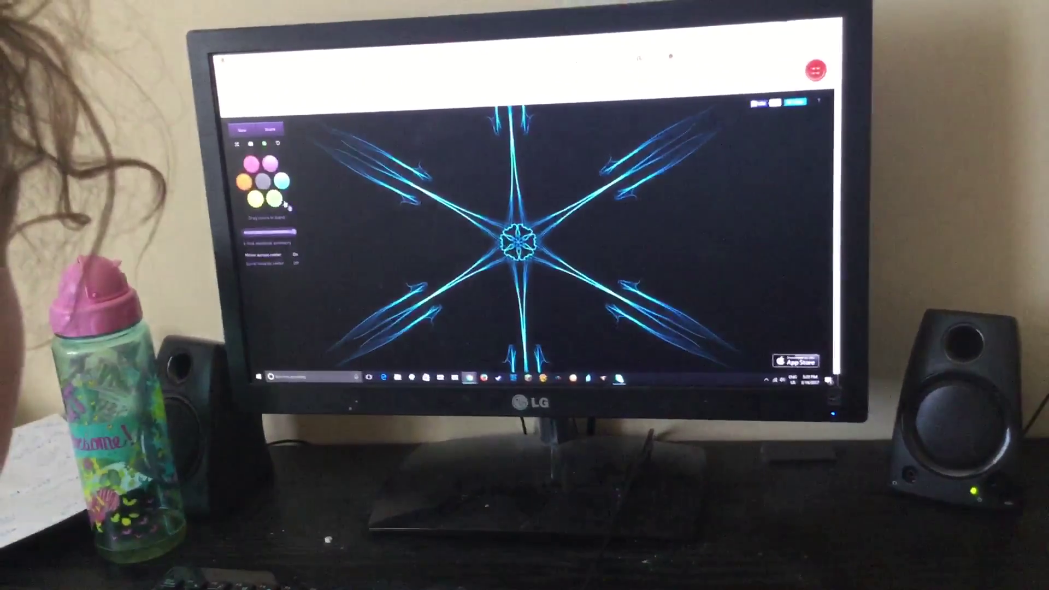
pyautogui.moveTo(511, 237); pyautogui.dragTo(812, 238)
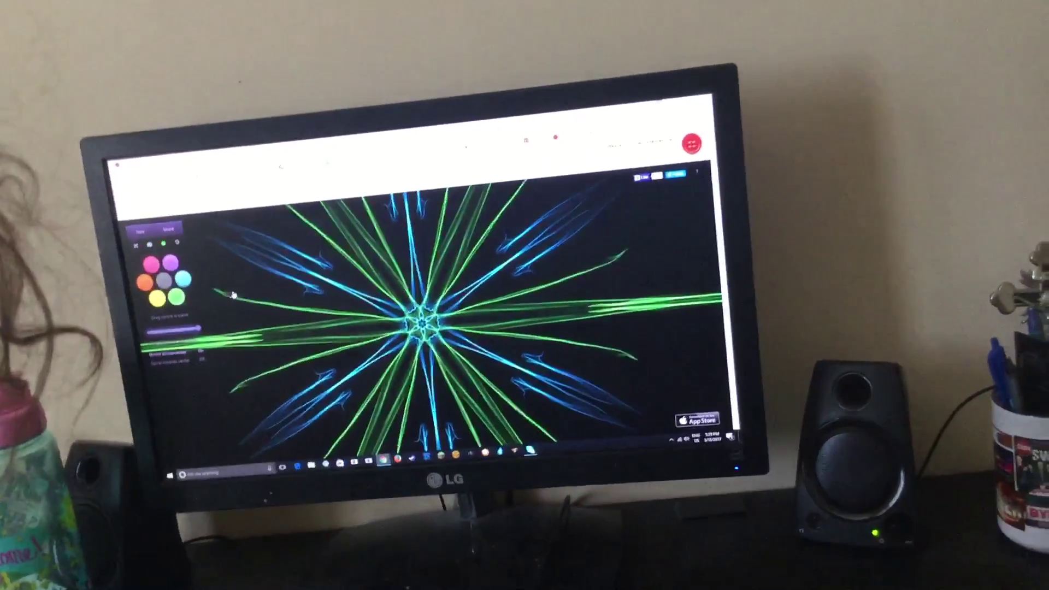
pyautogui.moveTo(714, 237); pyautogui.dragTo(734, 254)
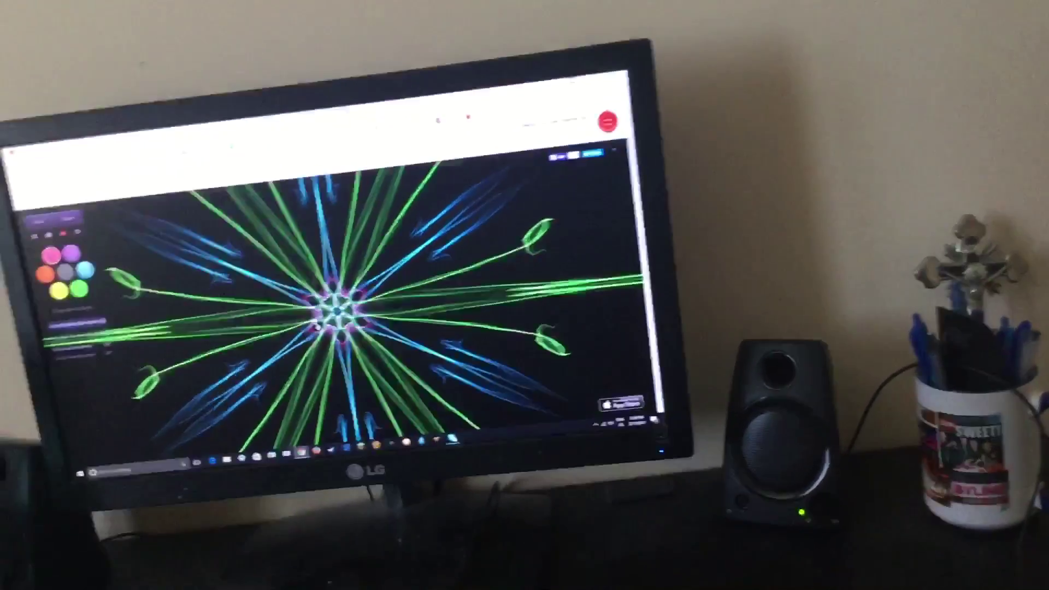
pyautogui.moveTo(287, 332); pyautogui.dragTo(300, 323)
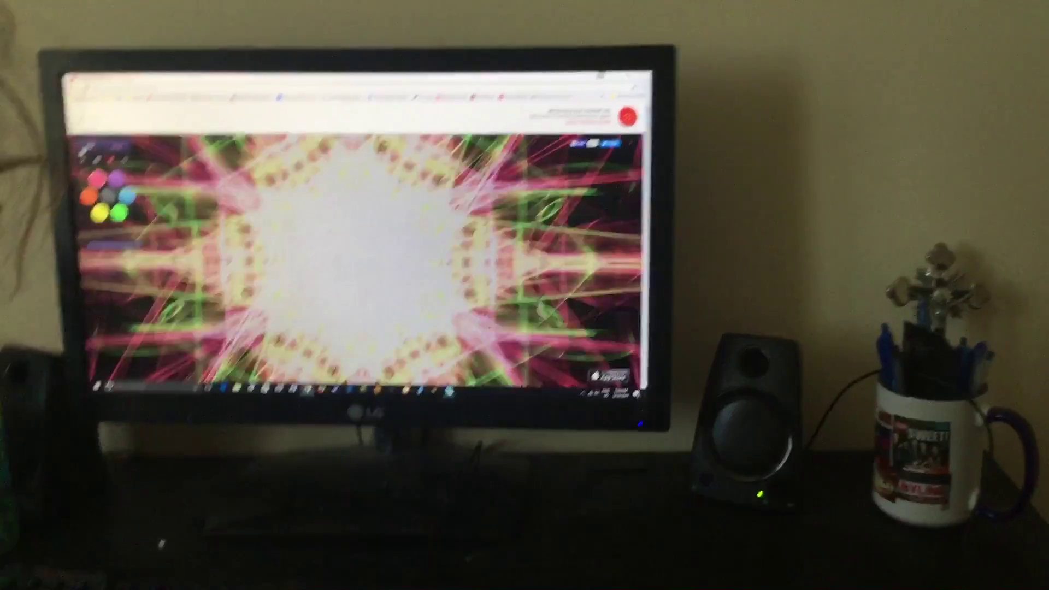
# Clear the canvas, then draw a blue six-fold star, green radiating lines and orange central curls
pyautogui.press('space')
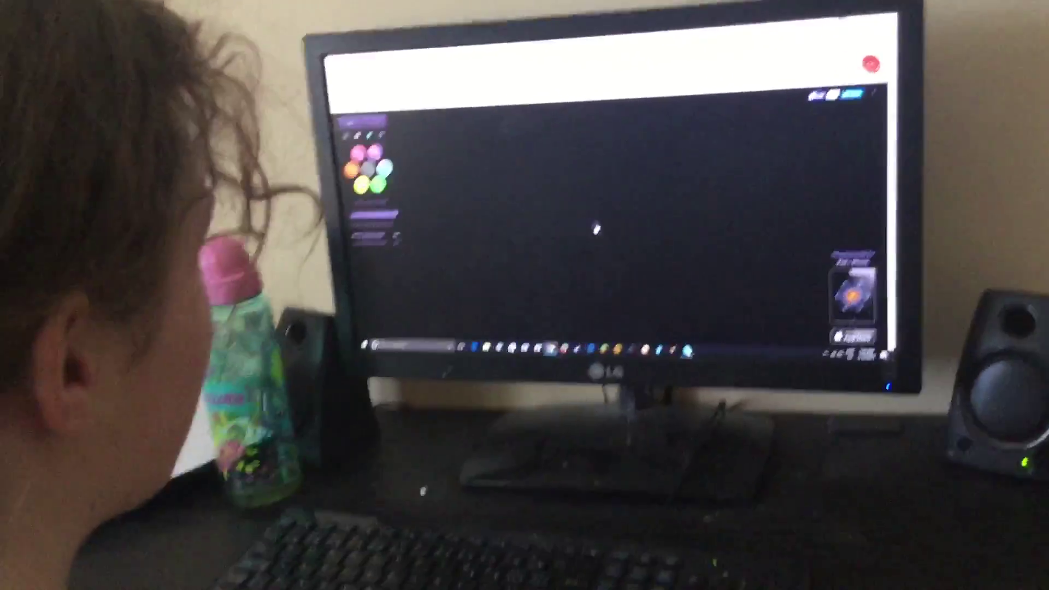
pyautogui.moveTo(555, 242); pyautogui.dragTo(542, 147)
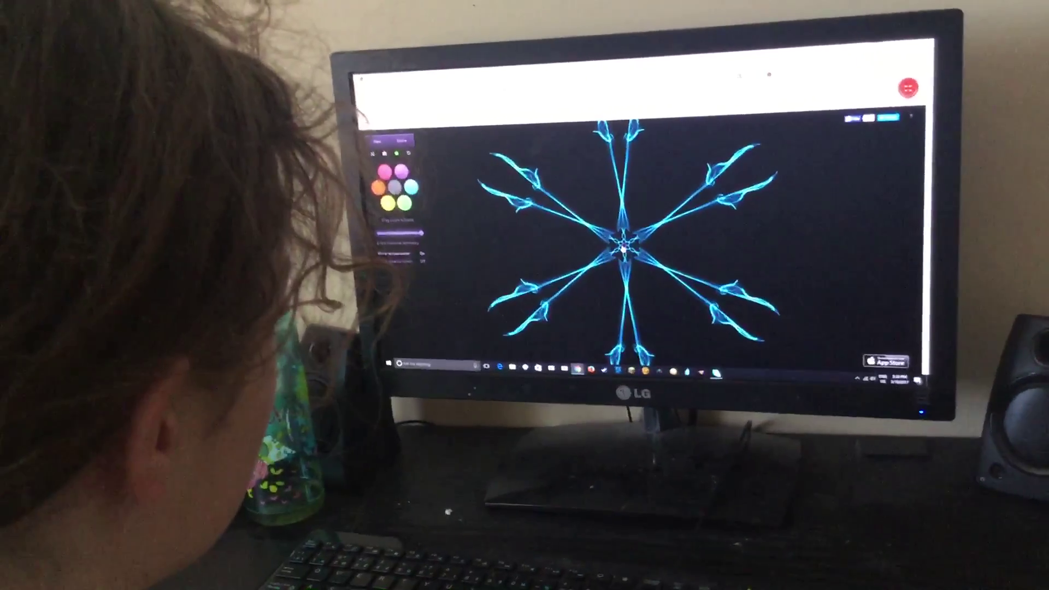
pyautogui.moveTo(623, 246); pyautogui.dragTo(918, 246)
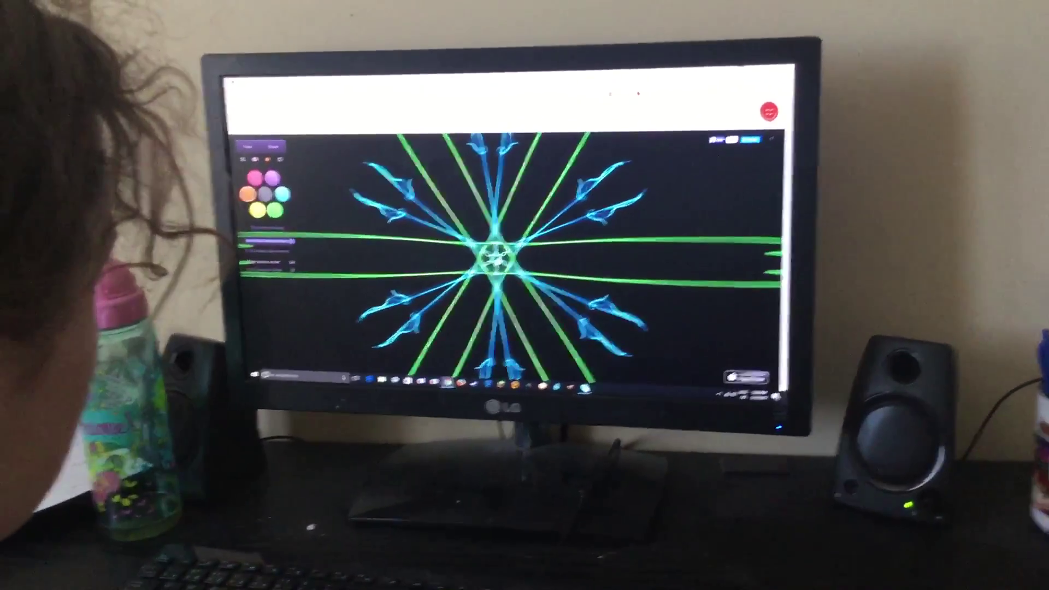
pyautogui.moveTo(577, 246); pyautogui.dragTo(459, 197)
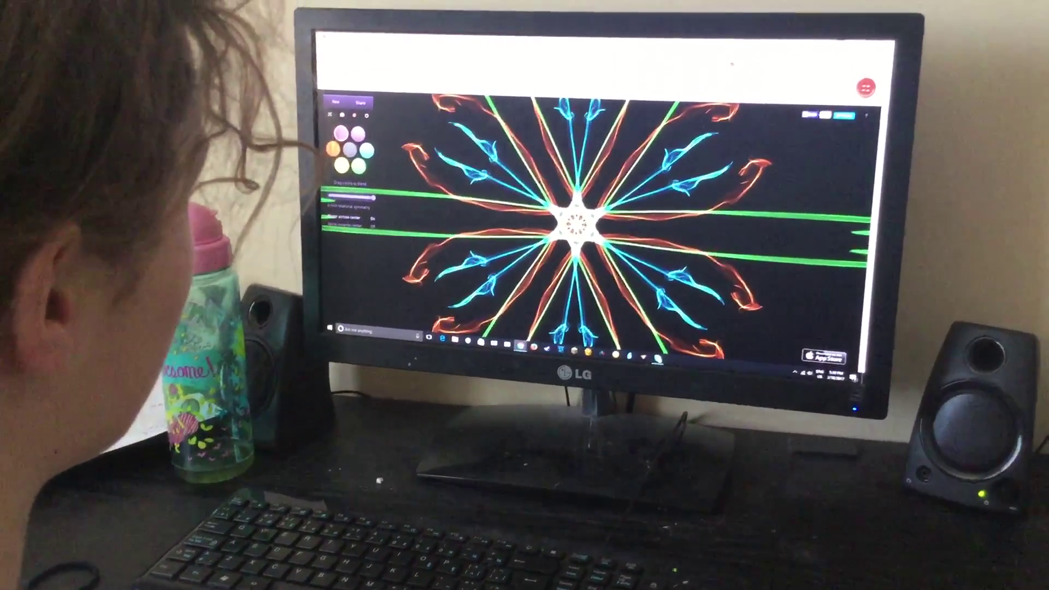
# Add a pink centre burst, purple wisps toward the edges, and a green hexagonal web
pyautogui.moveTo(578, 225); pyautogui.dragTo(586, 234)
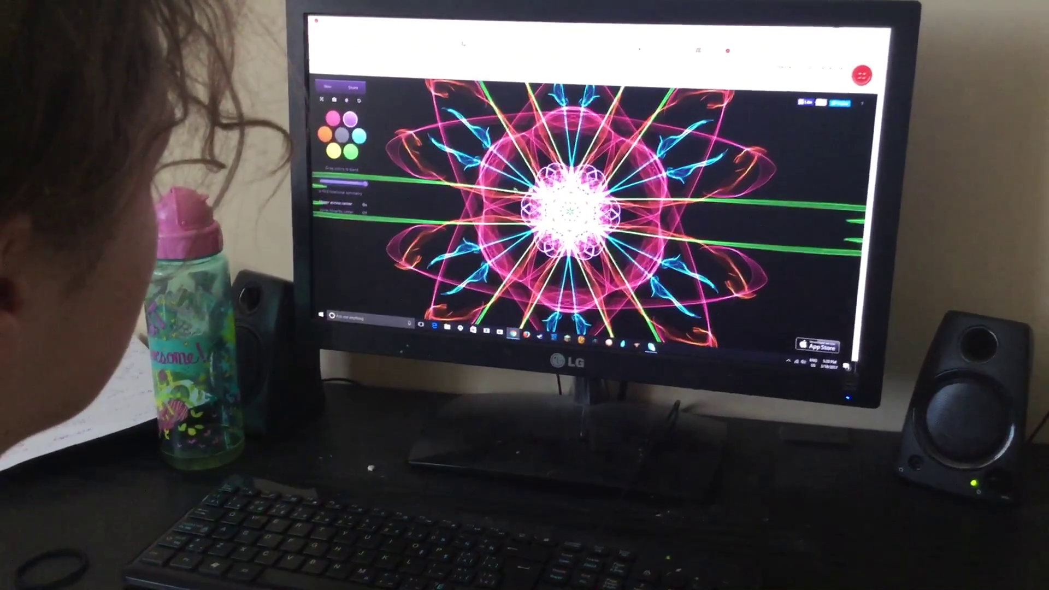
pyautogui.moveTo(578, 221); pyautogui.dragTo(820, 205)
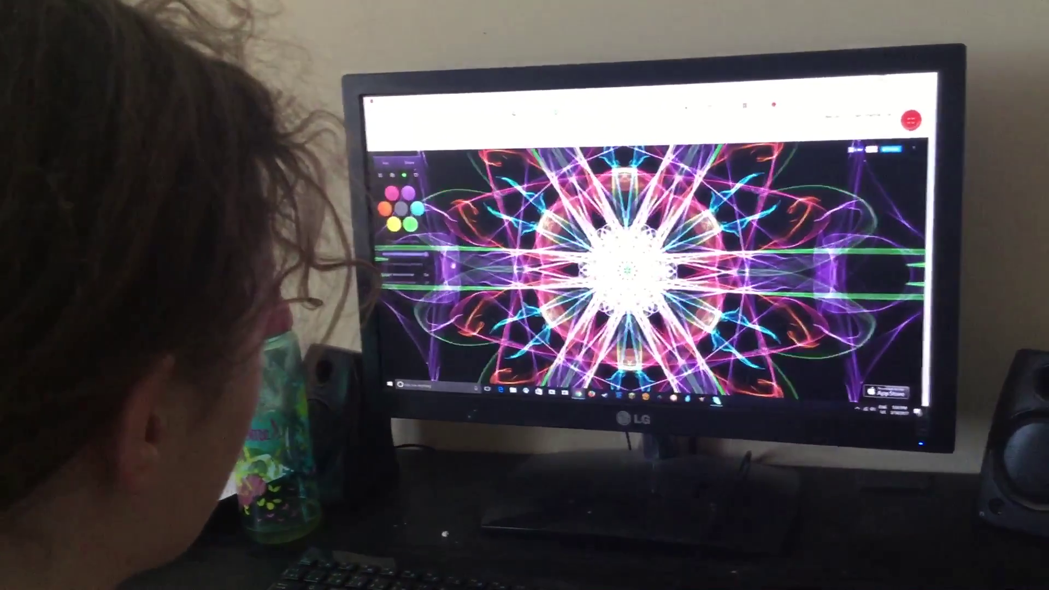
pyautogui.moveTo(533, 188); pyautogui.dragTo(779, 270)
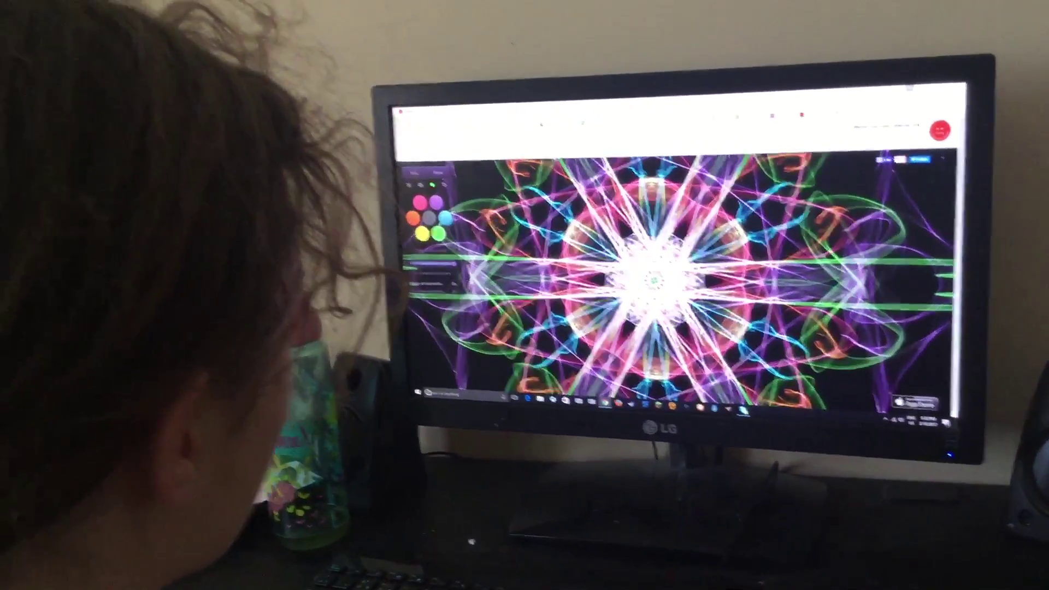
# Drag another green stroke to thicken the hexagonal web around the star
pyautogui.moveTo(574, 247); pyautogui.dragTo(779, 328)
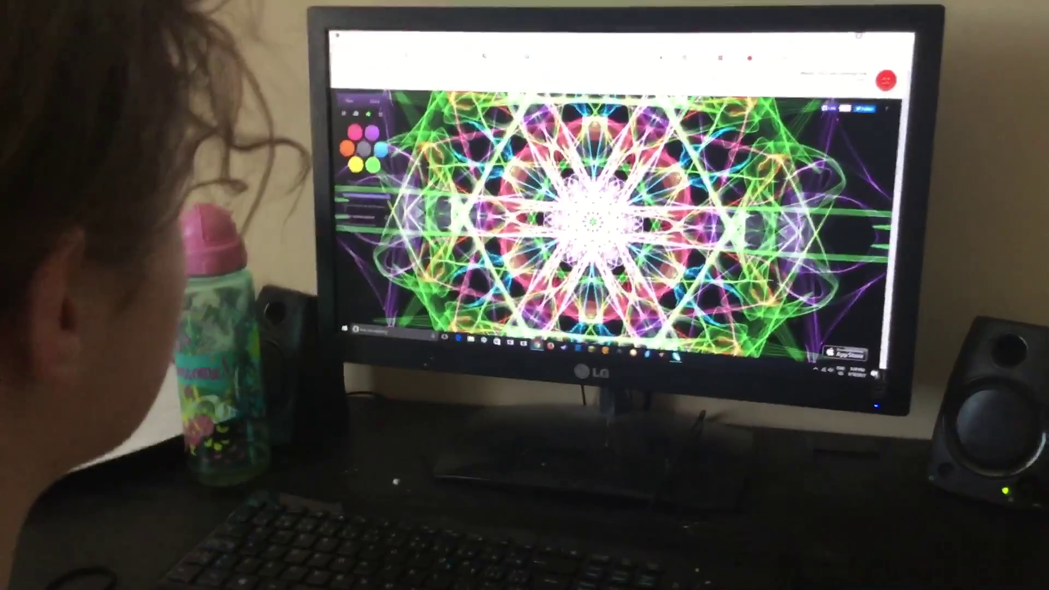